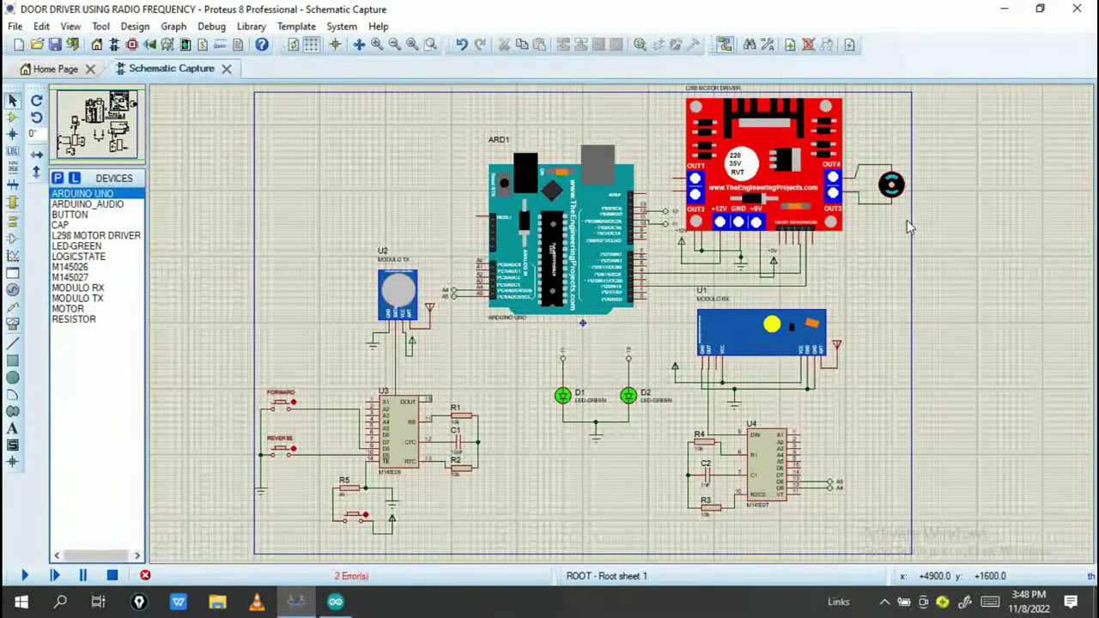
Step: Remove the wire beneath the U2 transmitter, then pan and zoom-to-fit (F8) the schematic
right_click(404, 362)
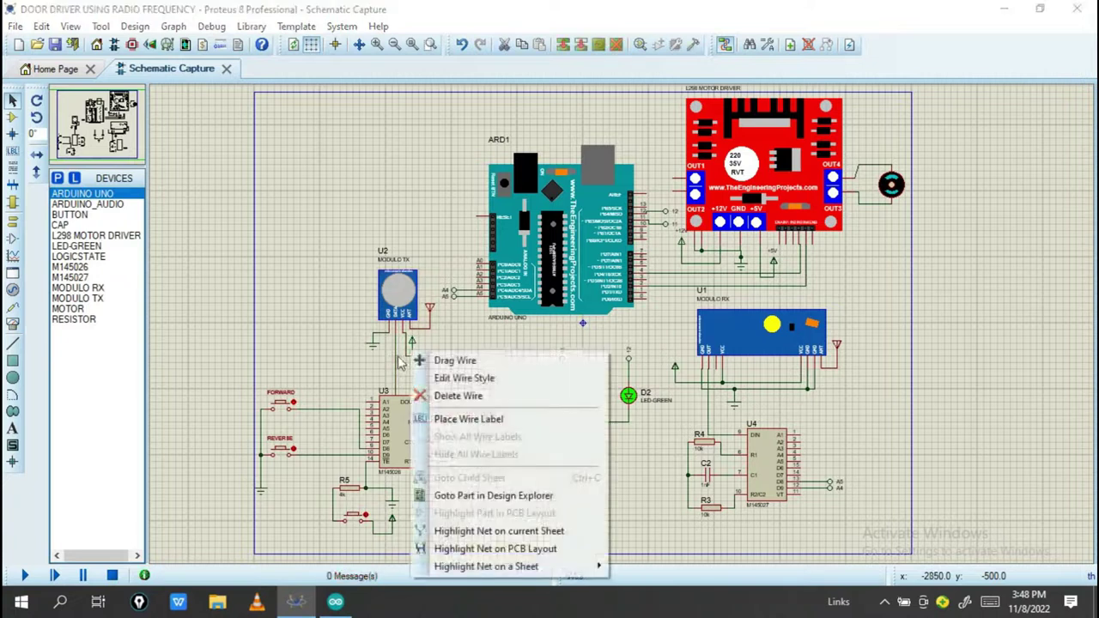
click(435, 396)
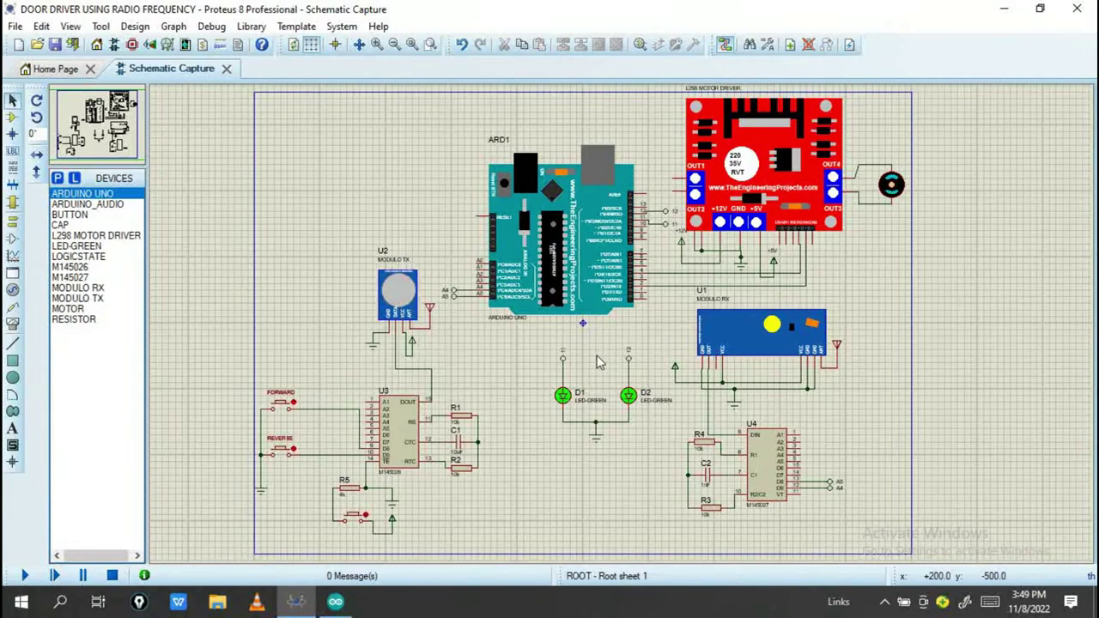
drag(591, 354, 850, 342)
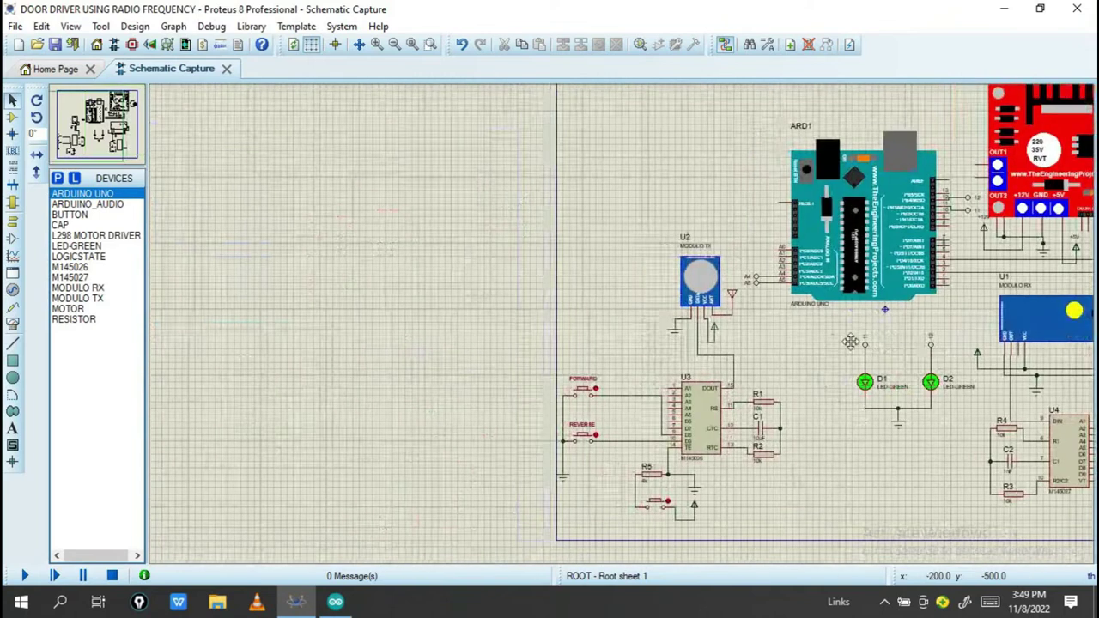
key(F8)
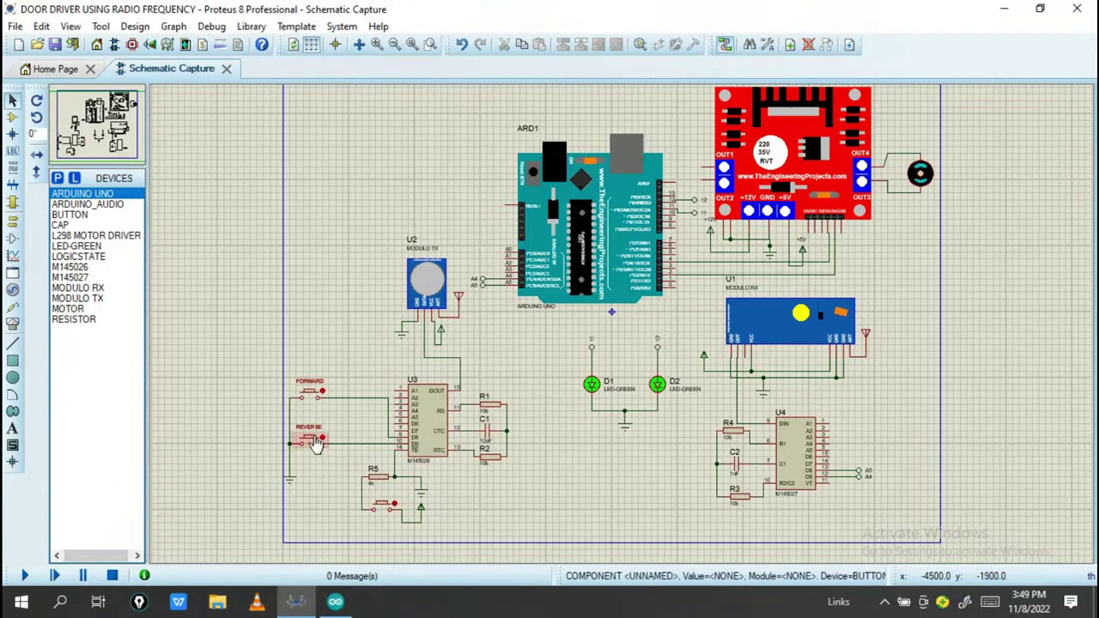
click(307, 442)
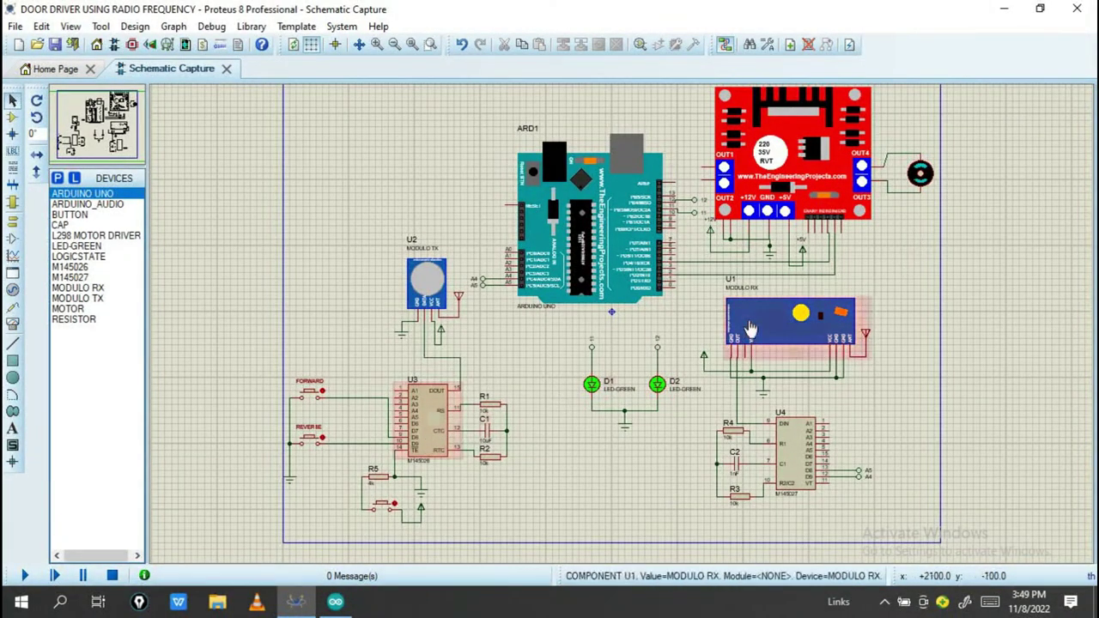
drag(750, 329, 728, 346)
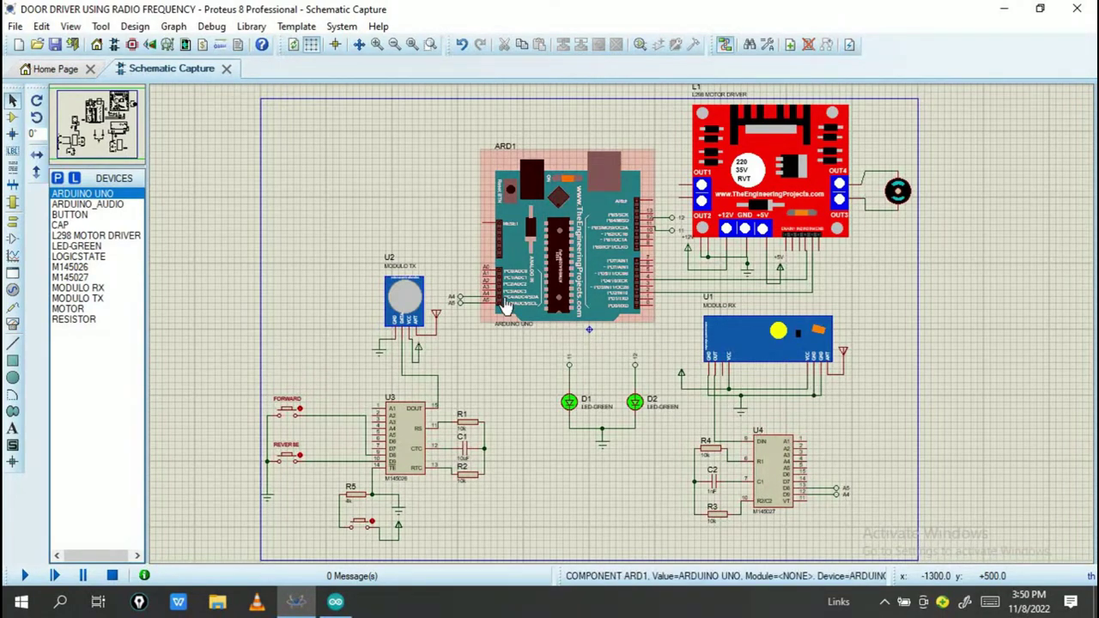
Step: Check the ARD1 Arduino Uno's Edit Component properties without changes, then switch to the Arduino IDE sketch
key(F5)
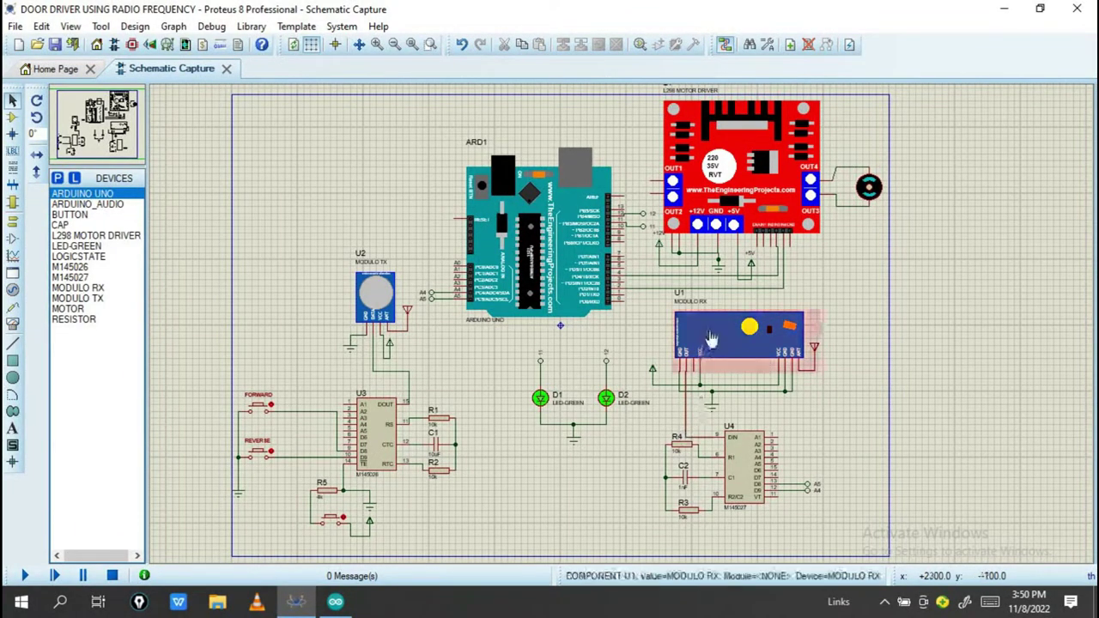
double_click(533, 243)
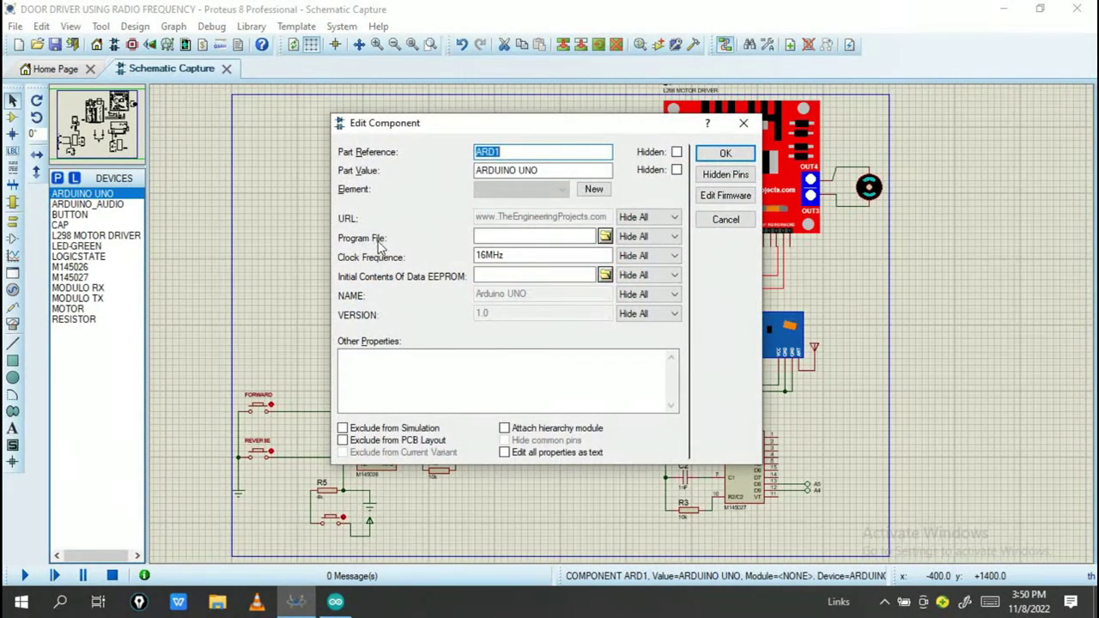
click(725, 153)
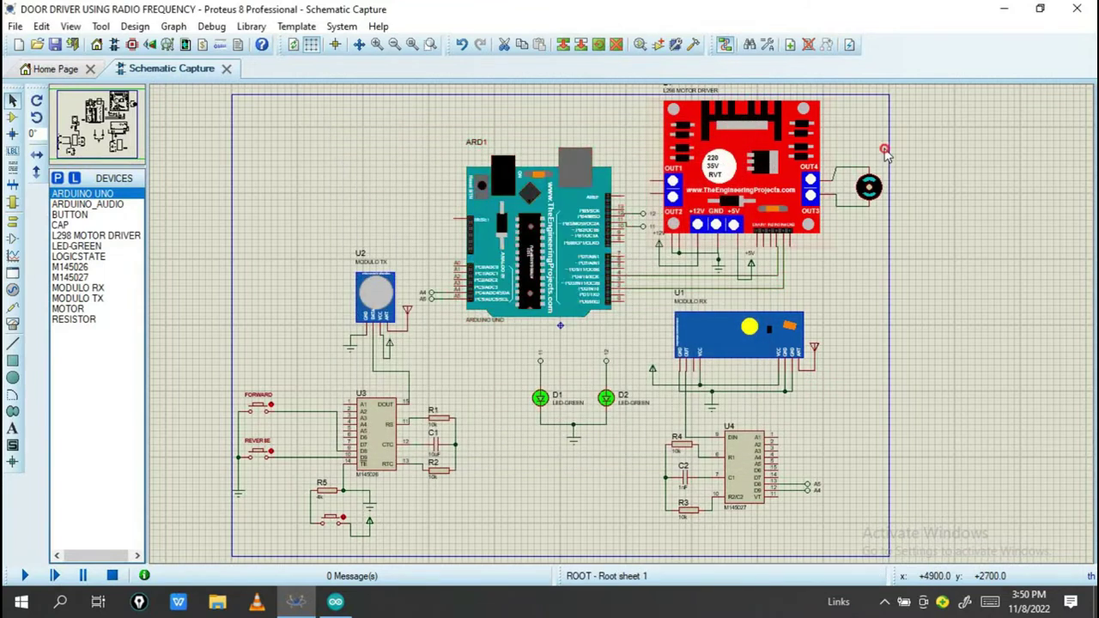
click(335, 601)
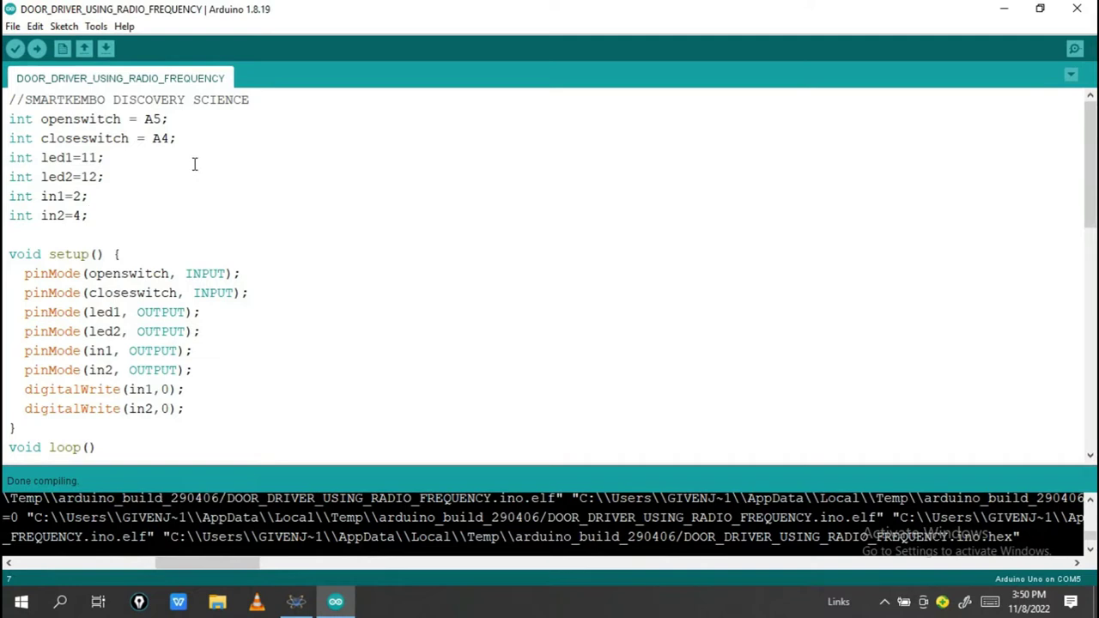
scroll(194, 163, down, 9)
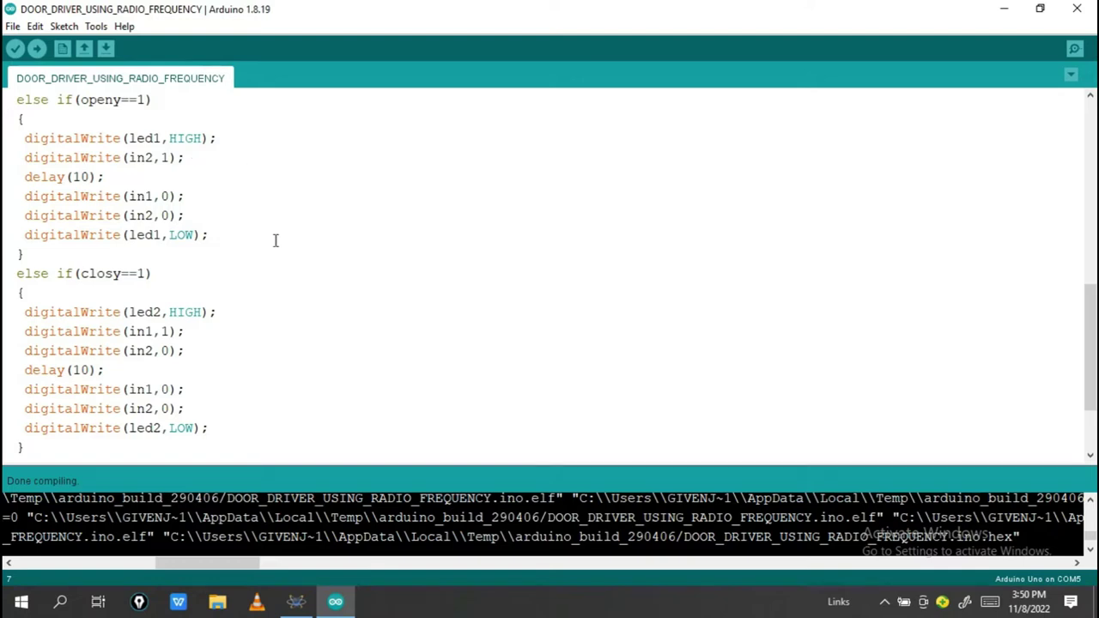
scroll(275, 240, up, 15)
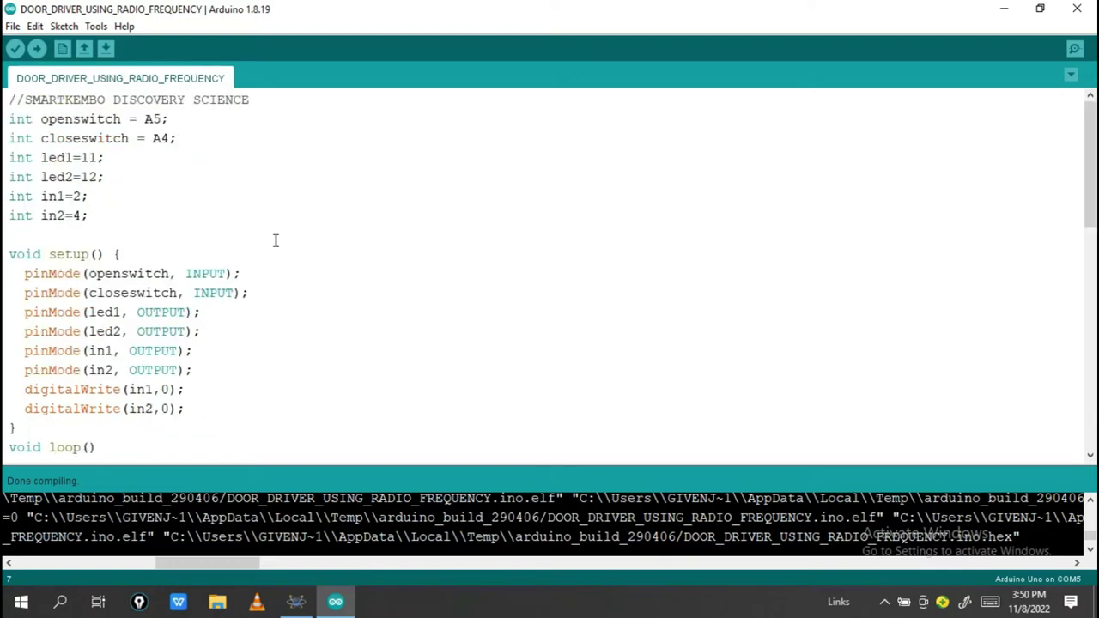
Step: Verify the door-driver sketch and enlarge the compile output pane
click(13, 50)
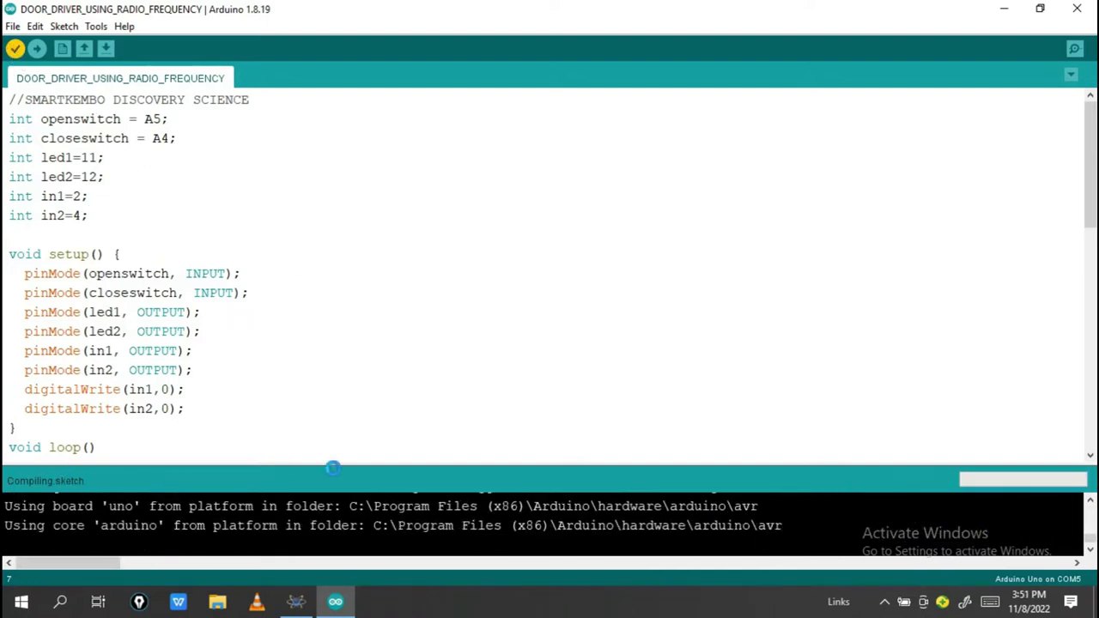
drag(360, 464, 375, 271)
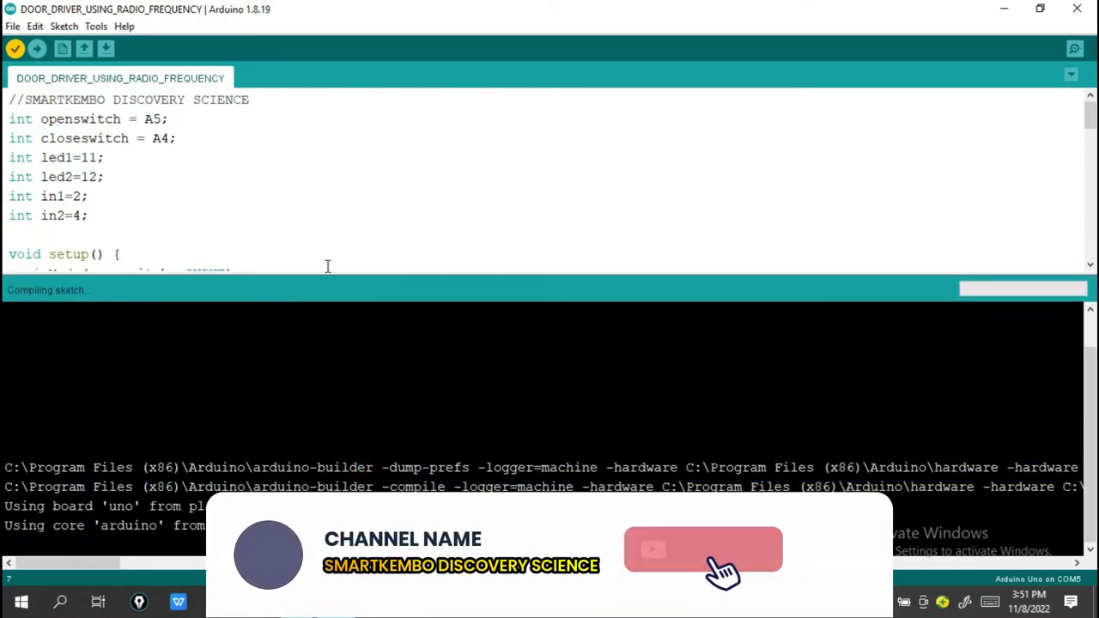
drag(340, 274, 348, 240)
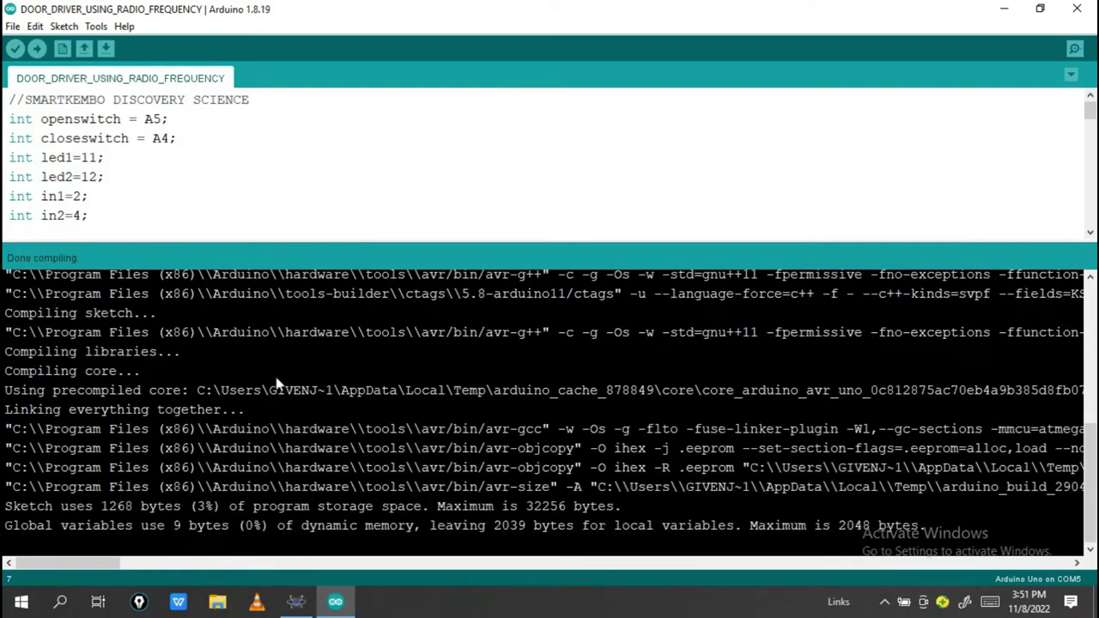
Step: Select the DOOR_DRIVER_USING_RADIO_FREQUENCY.ino.hex path in the arduino_build_290406 output
drag(68, 563, 159, 563)
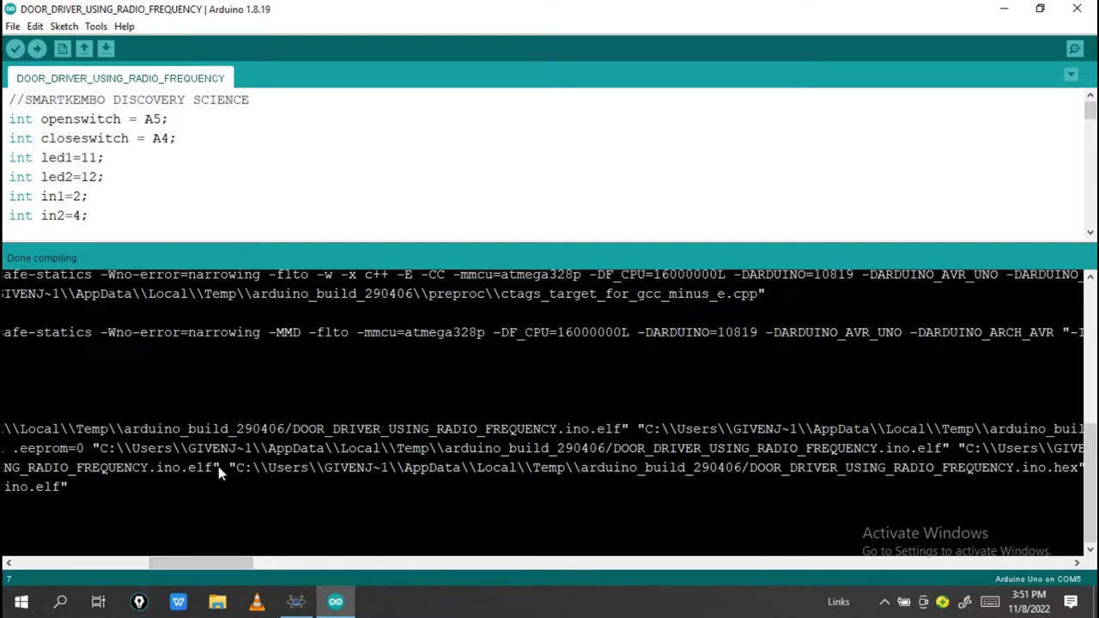
drag(229, 468, 624, 510)
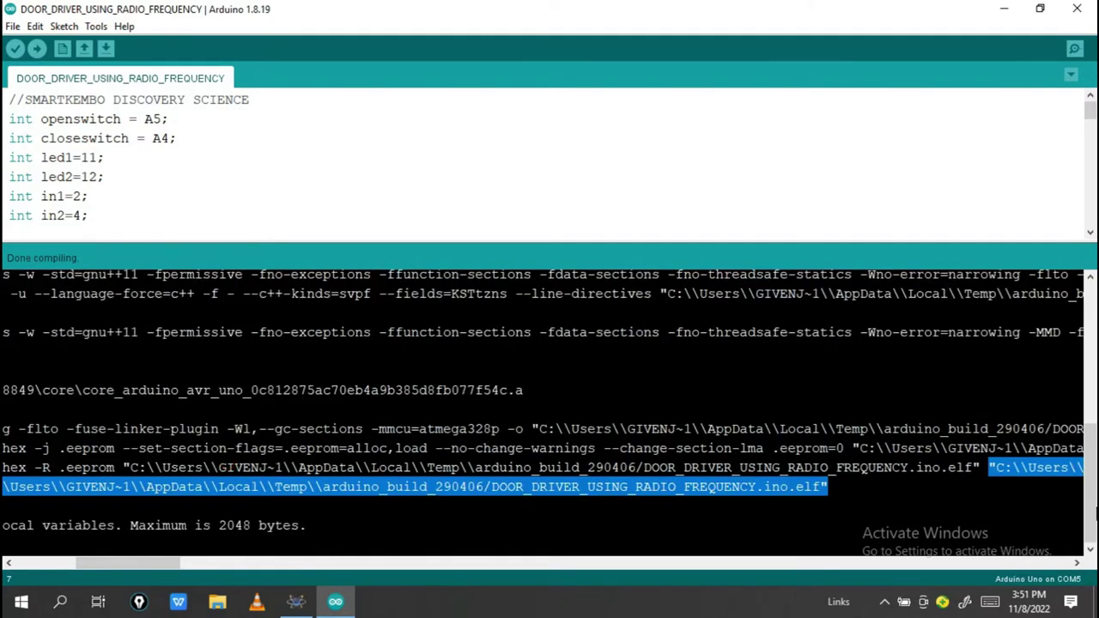
drag(1094, 513, 1090, 467)
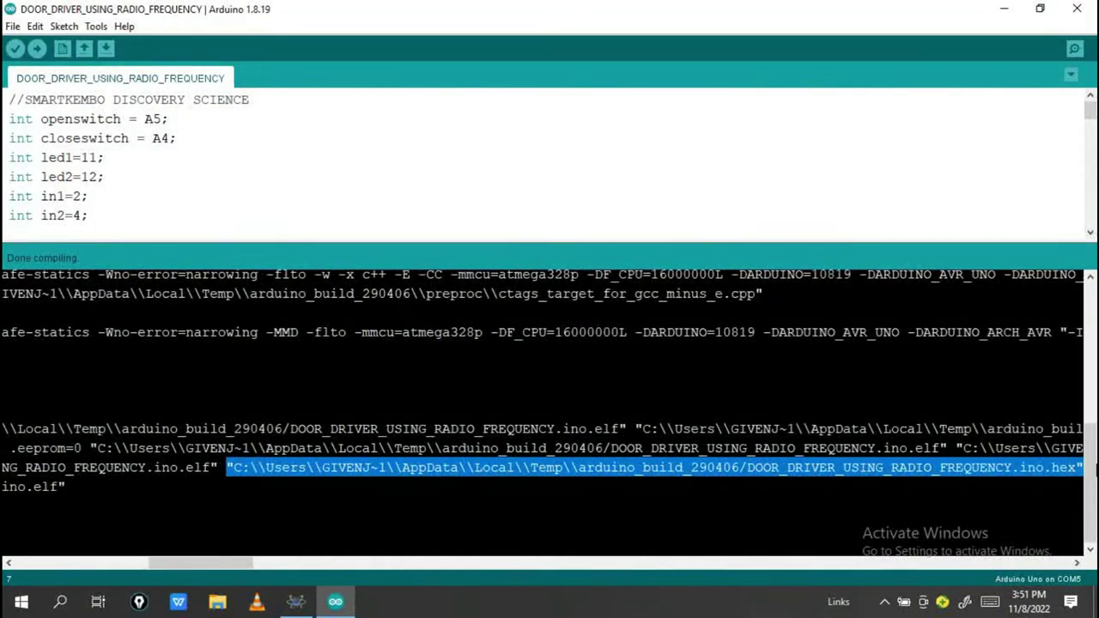
mouse_move(156, 562)
mouse_down()
mouse_move(192, 561)
mouse_move(178, 559)
mouse_up()
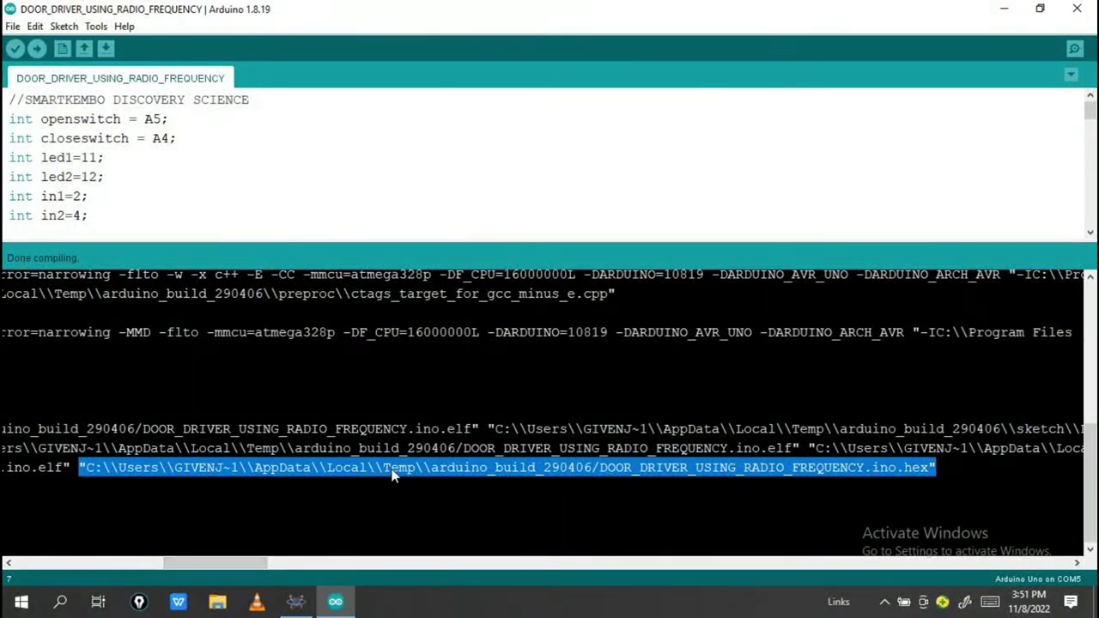
Step: Paste the DOOR_DRIVER_USING_RADIO_FREQUENCY.ino.hex path into ARD1's Program File field and confirm
click(295, 601)
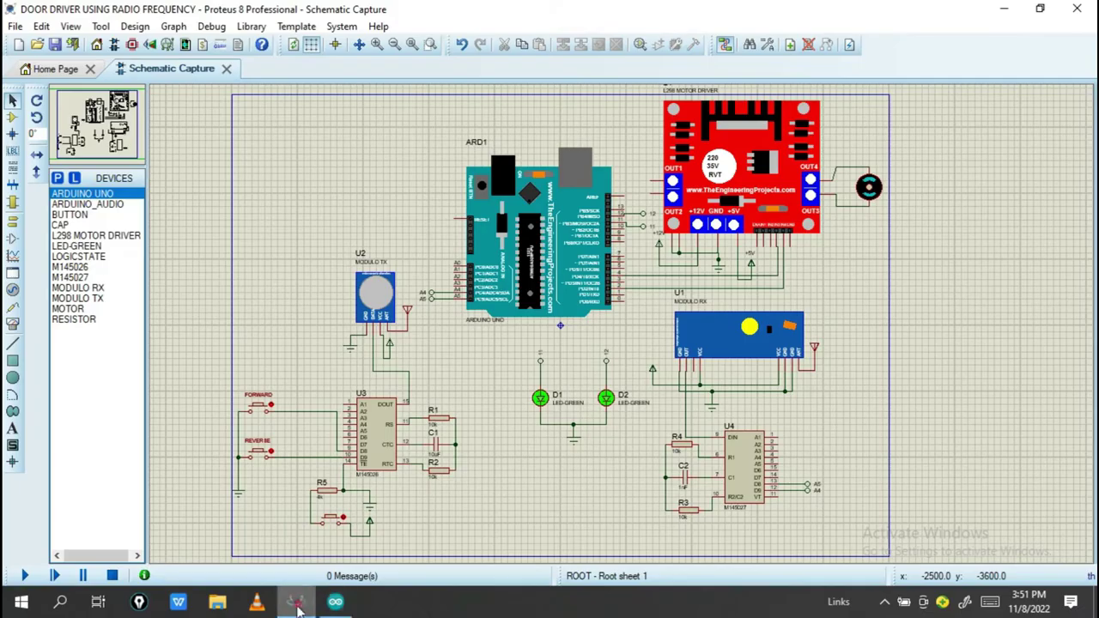
click(497, 321)
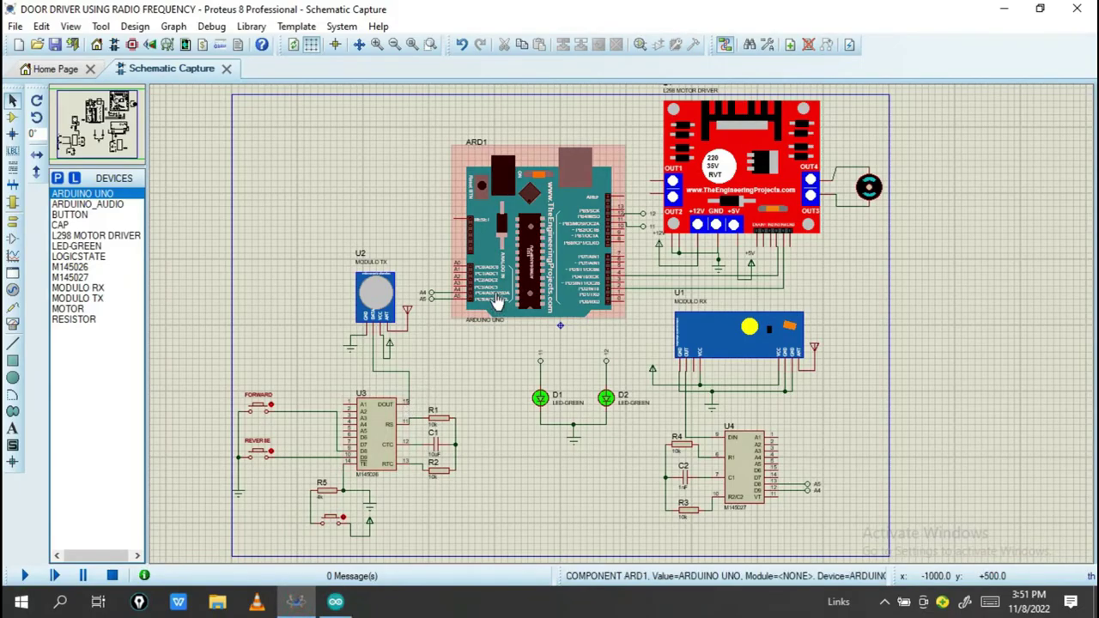
double_click(531, 251)
right_click(568, 237)
click(577, 307)
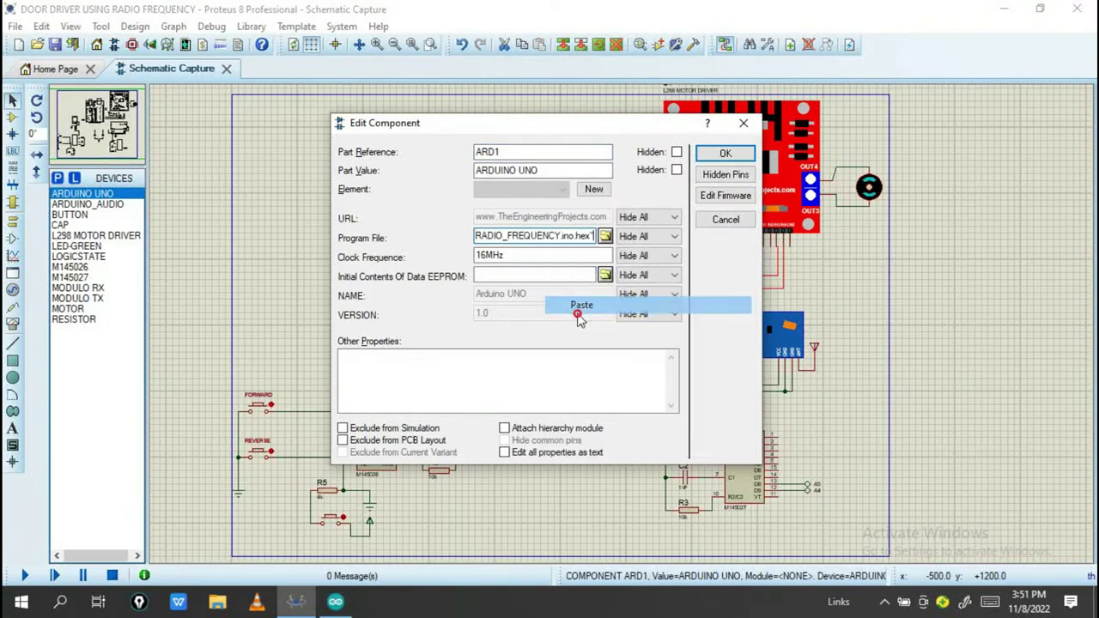
click(723, 153)
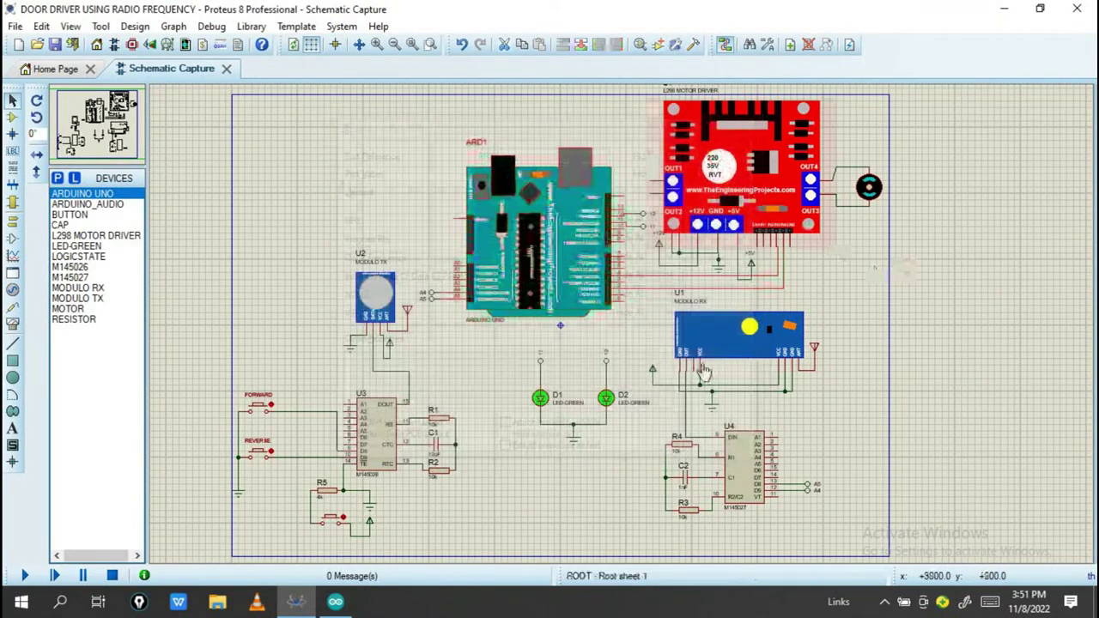
click(264, 481)
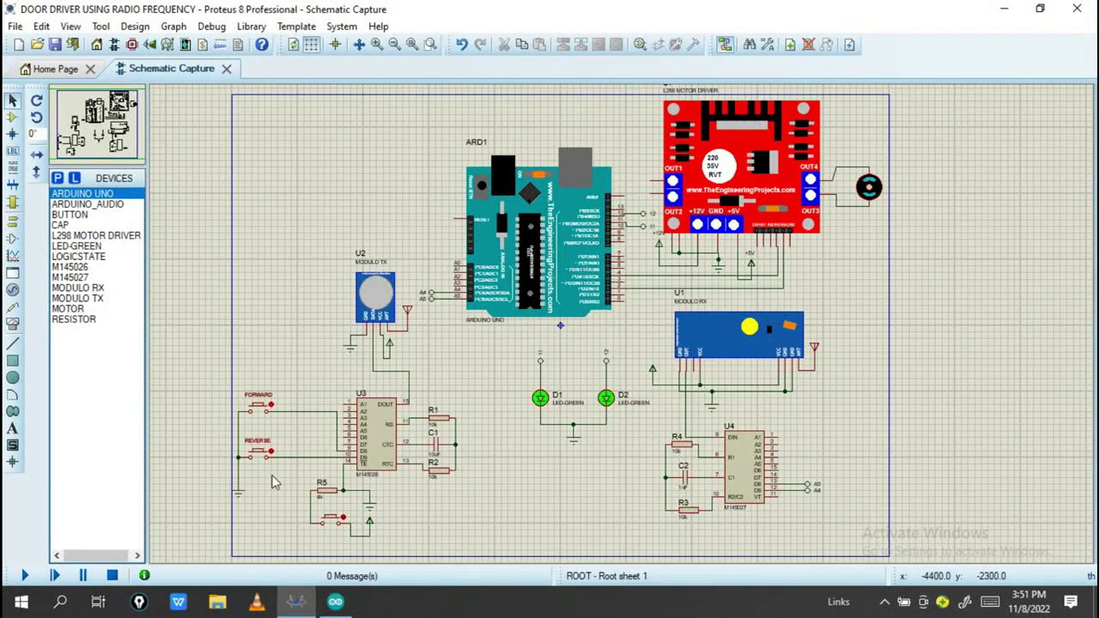
Step: Start the simulation with the play button, briefly switching to Terminals Mode and back to Selection Mode
click(23, 576)
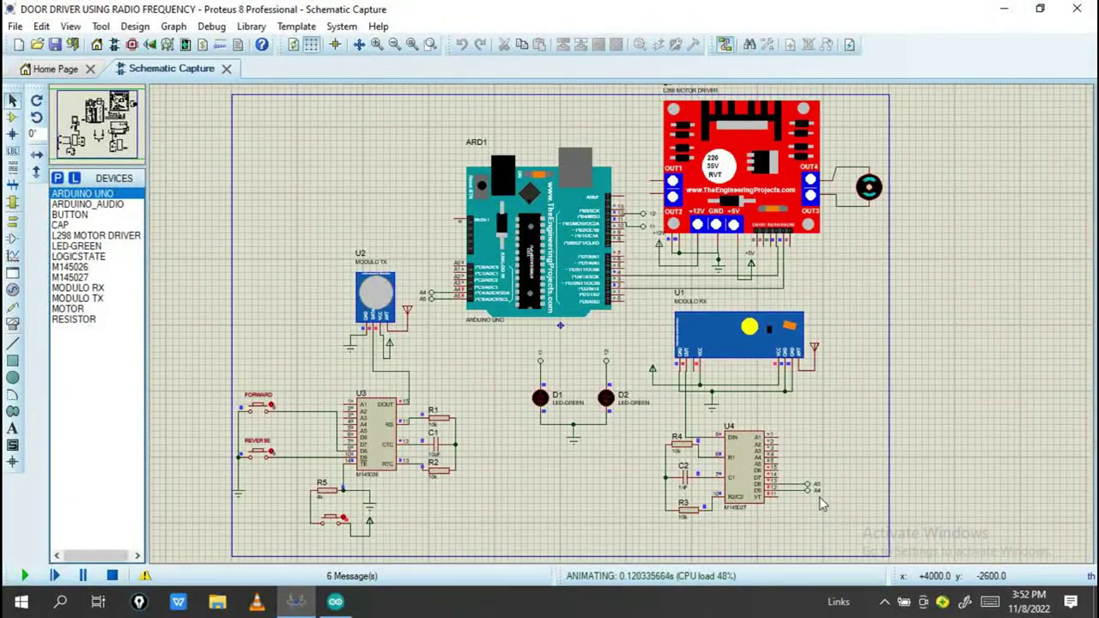
click(12, 220)
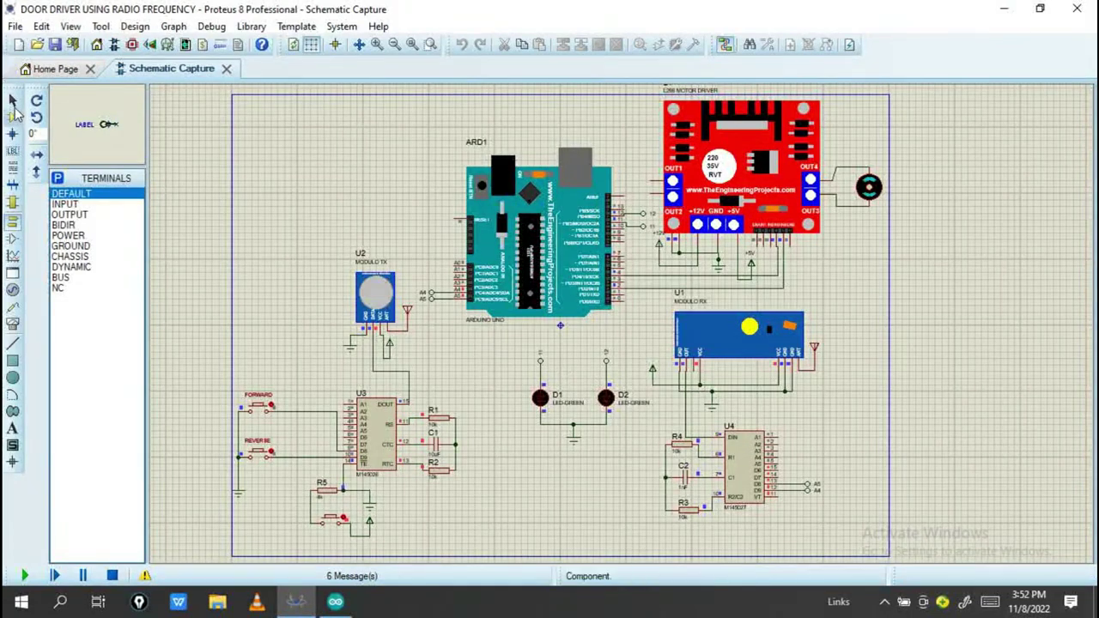
click(13, 101)
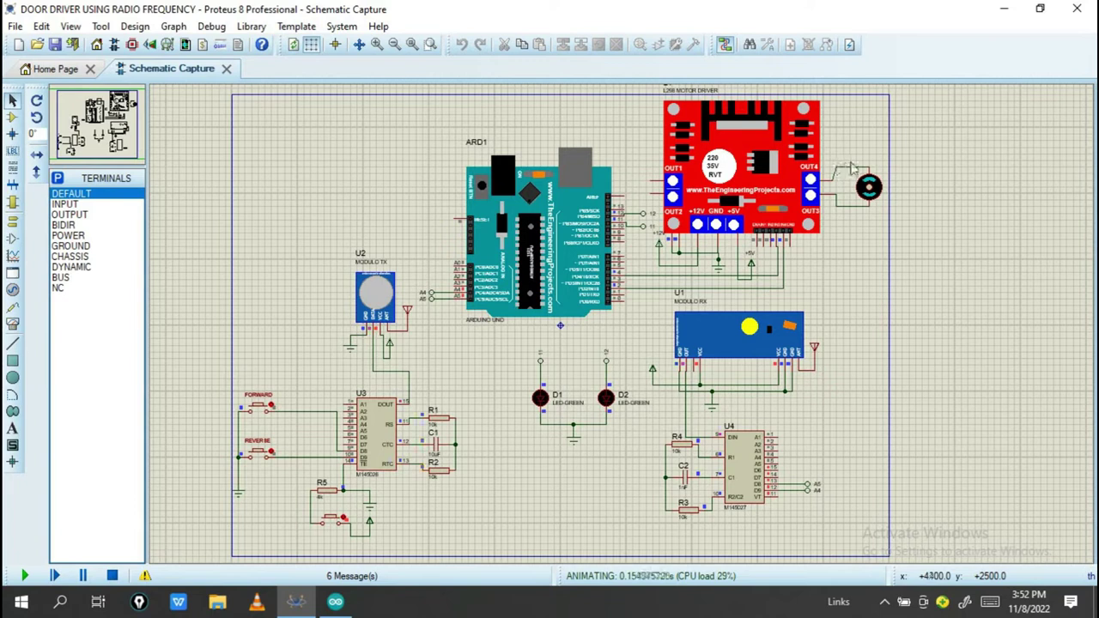
Step: Press FORWARD to light D2 and run the motor, then REVERSE to light D1
click(263, 412)
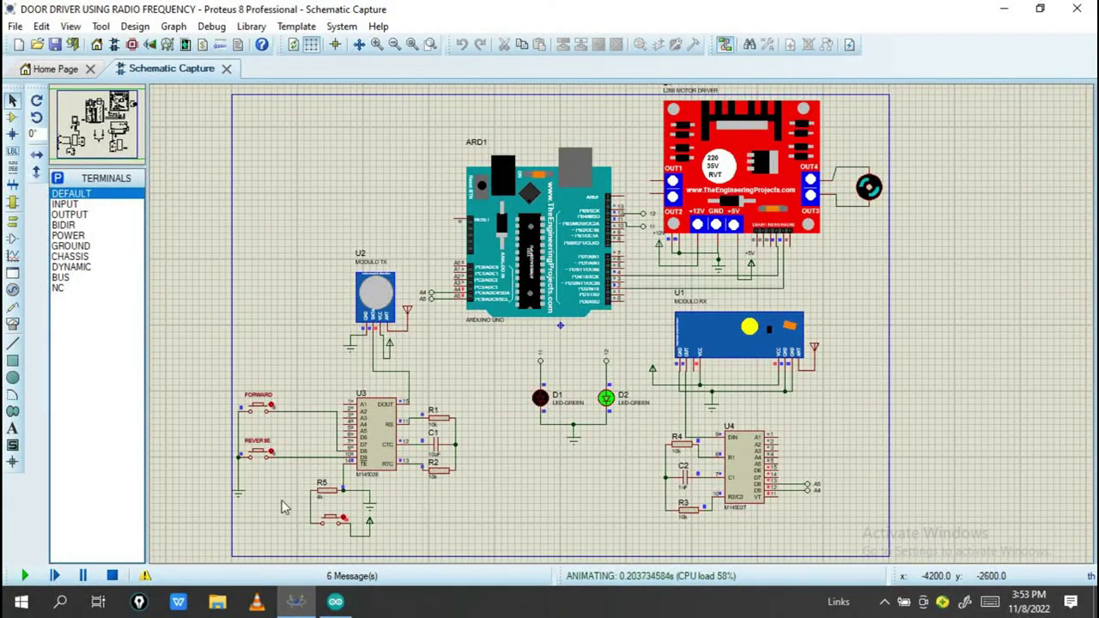
click(271, 450)
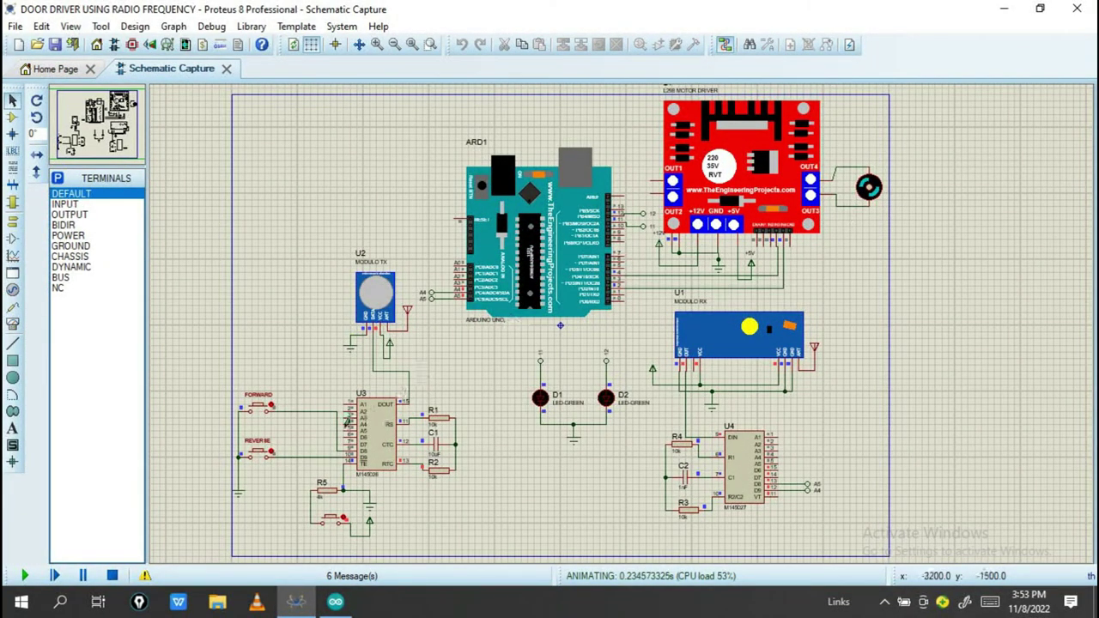
click(264, 461)
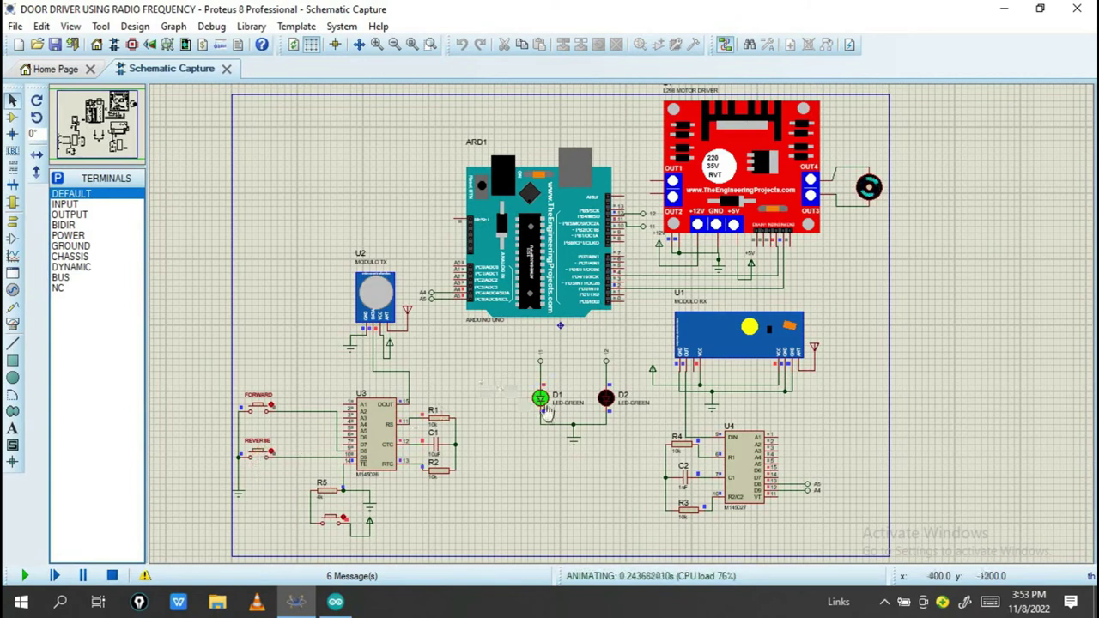